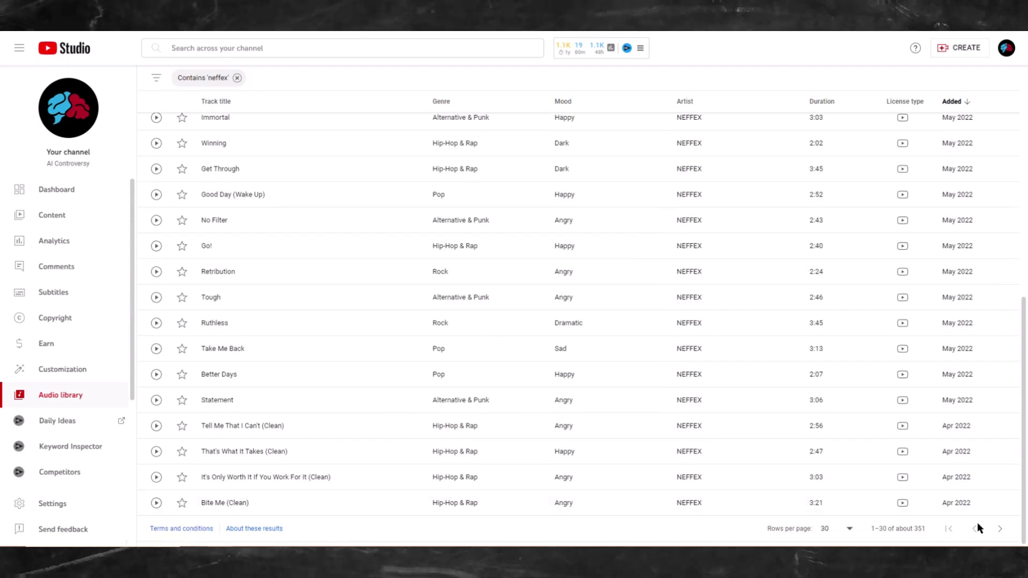
Go to the next page of NEFFEX results, preview "Something You Could Never Own (Clean)" and download it
{"action": "left_click", "coordinate": [999, 540]}
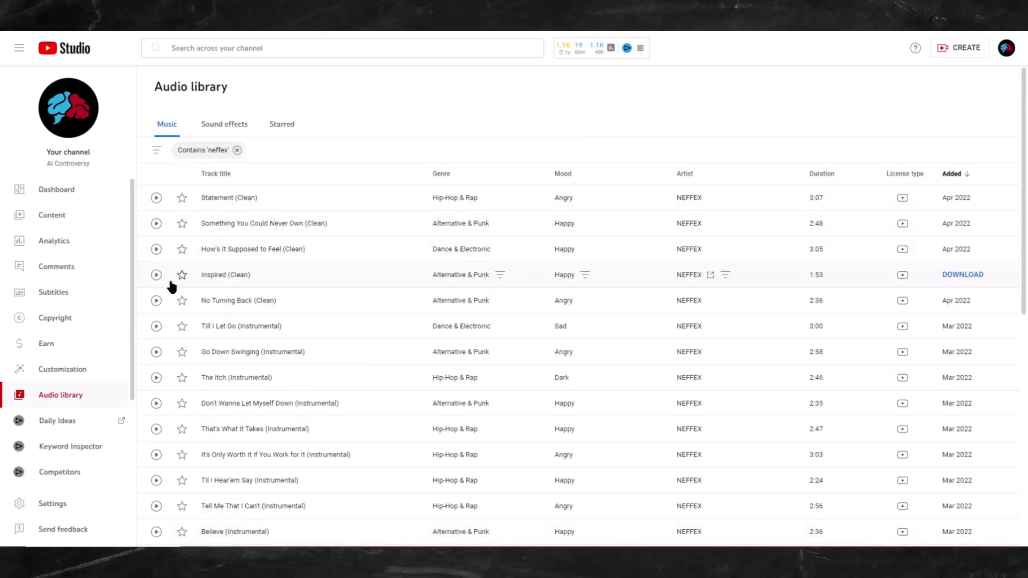
{"action": "left_click", "coordinate": [156, 223]}
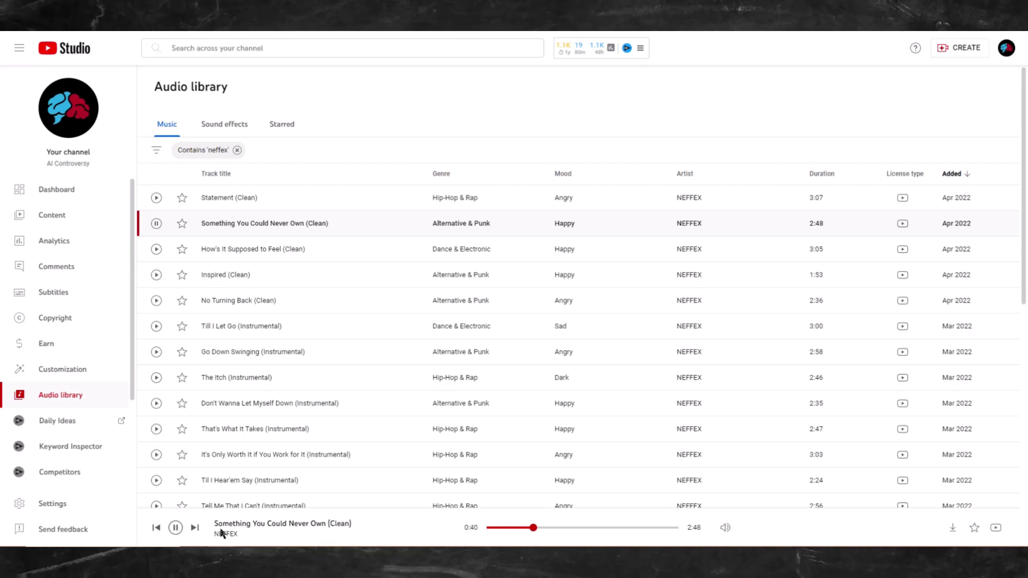
{"action": "left_click", "coordinate": [175, 528]}
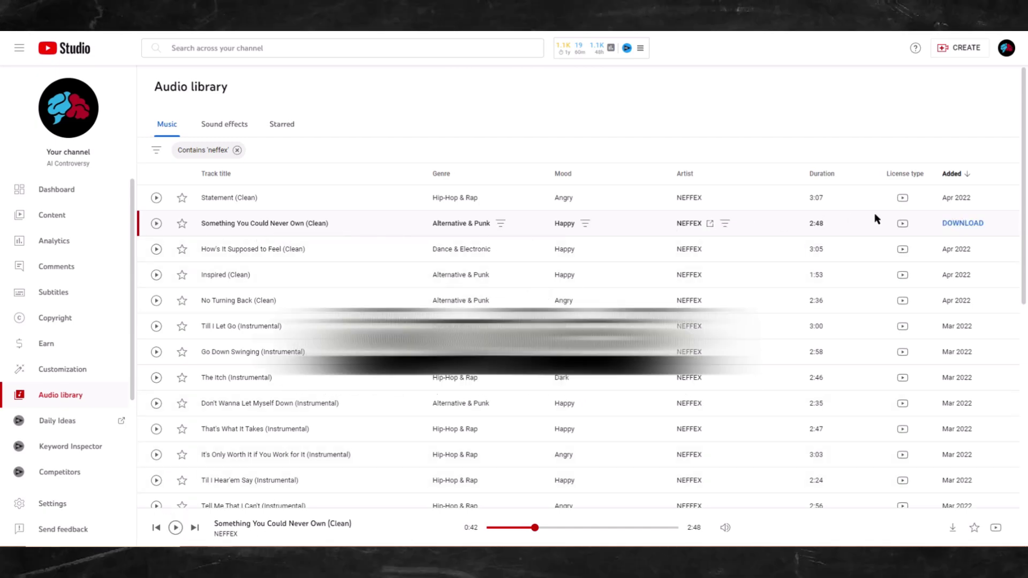
{"action": "left_click", "coordinate": [960, 223]}
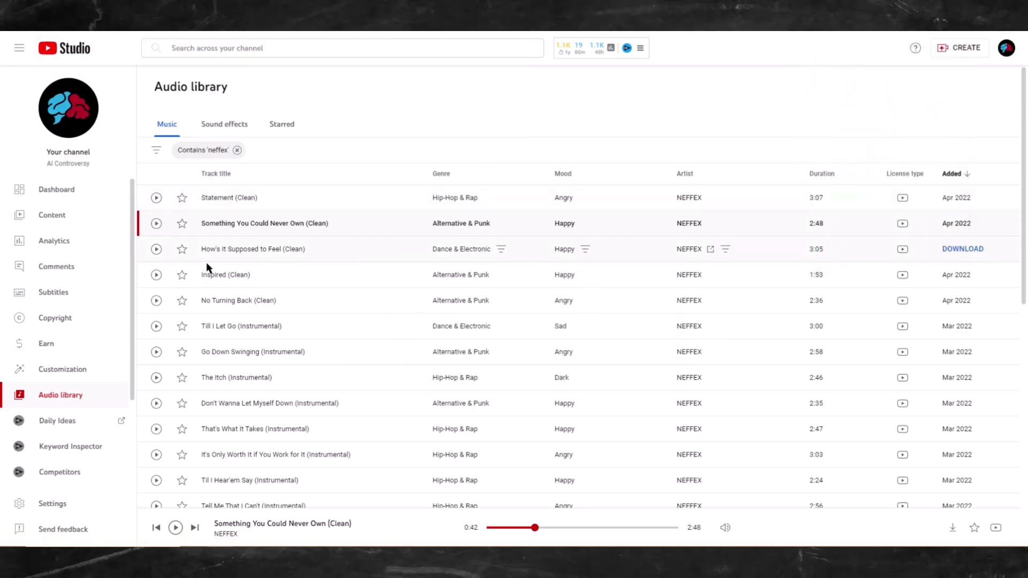
Preview the track "Inspired (Clean)" by NEFFEX and download it
{"action": "left_click", "coordinate": [156, 274]}
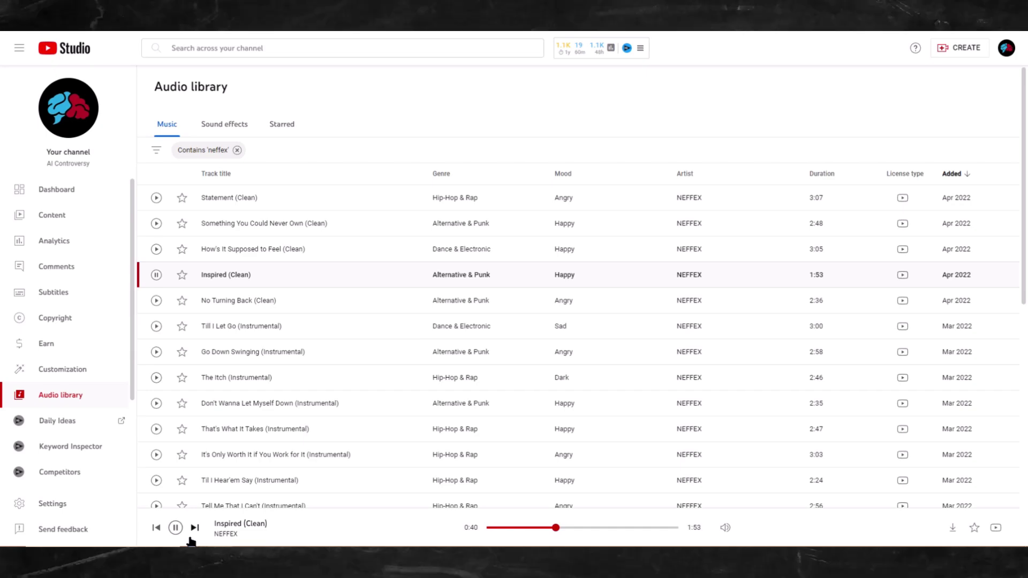
{"action": "left_click", "coordinate": [175, 527]}
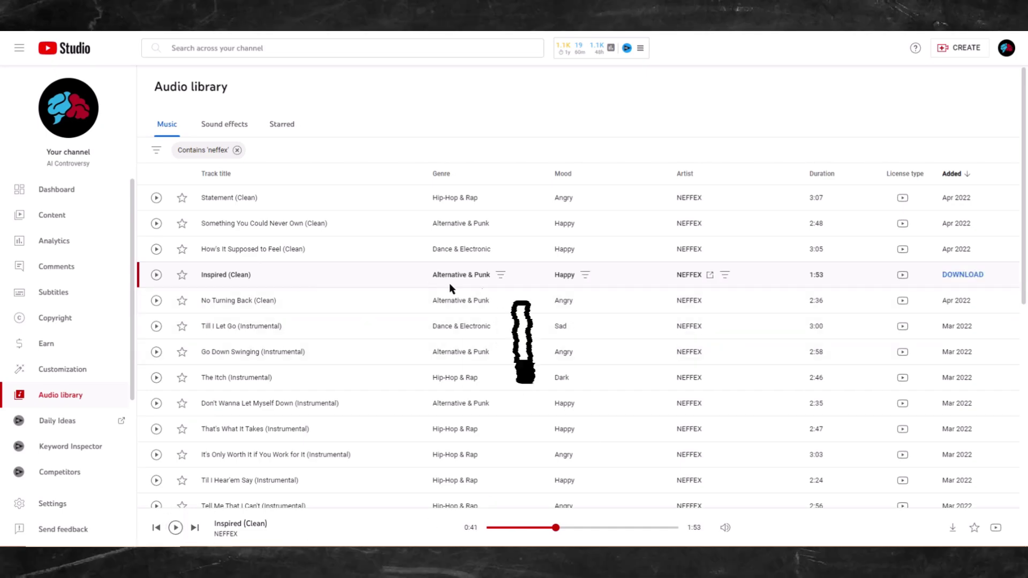
{"action": "left_click", "coordinate": [964, 275]}
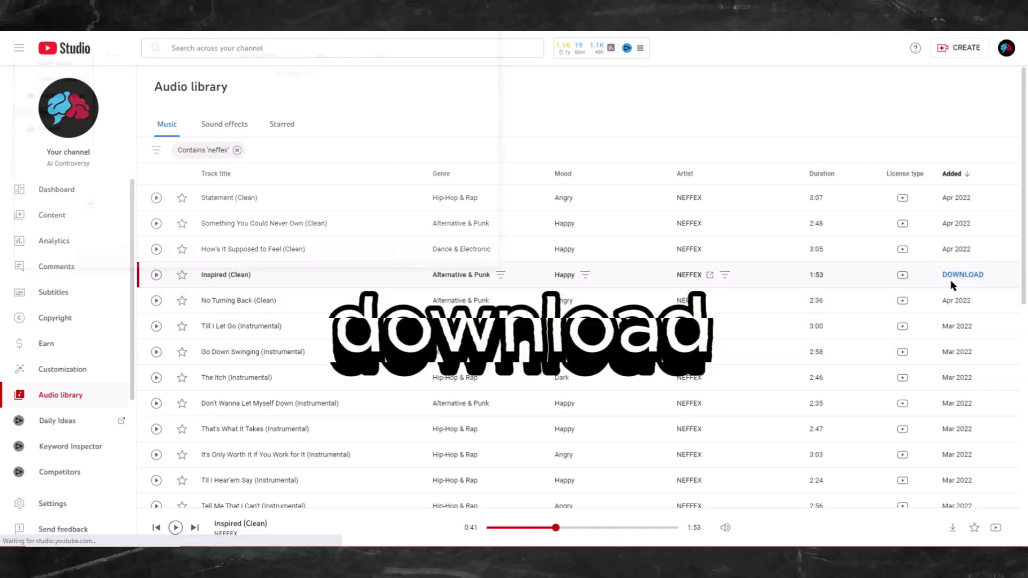
{"action": "left_click", "coordinate": [435, 263]}
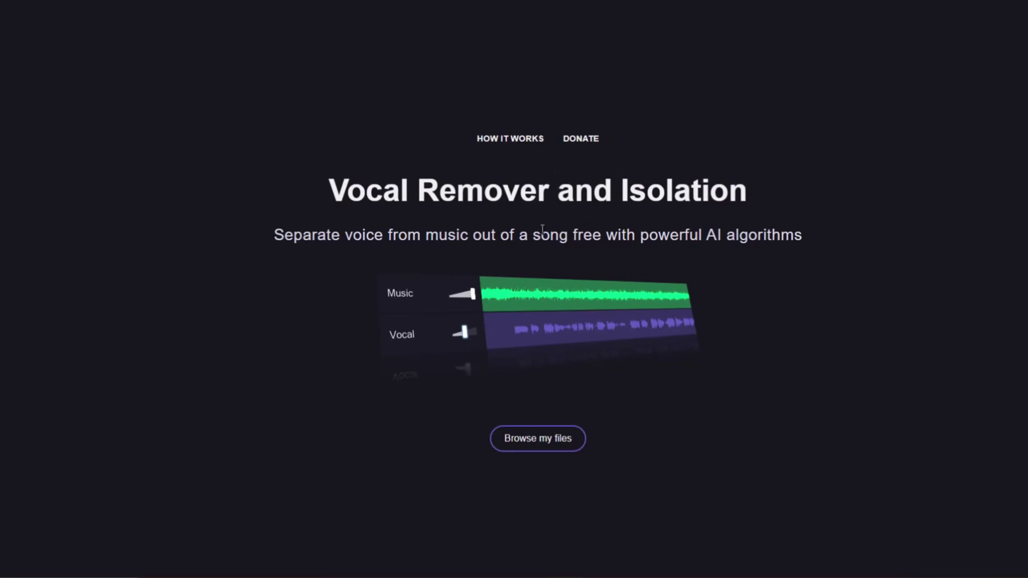
Load Inspired (Clean) - NEFFEX.mp3 into the Vocal Remover site and preview the music track without vocals
{"action": "left_click", "coordinate": [562, 445]}
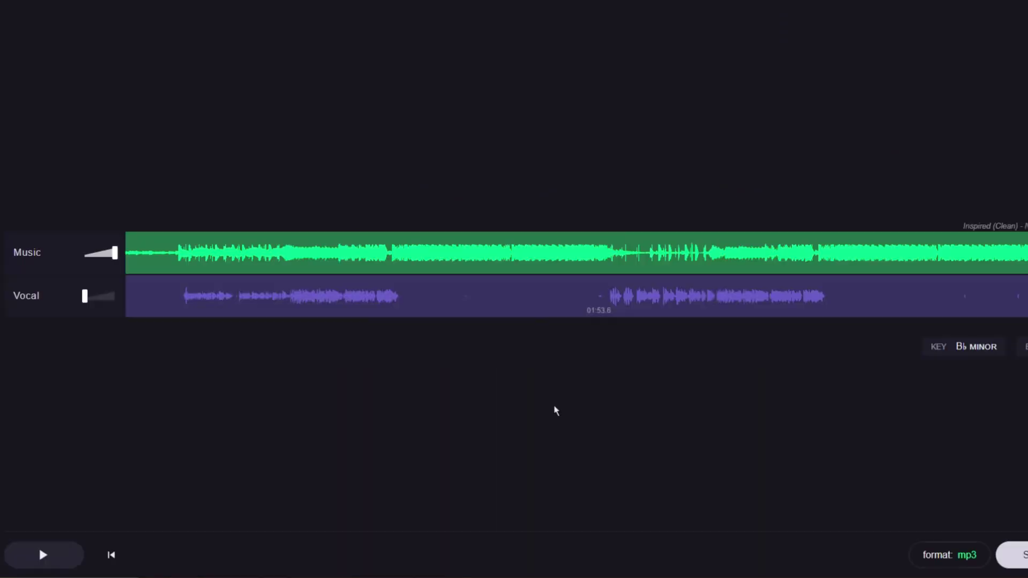
{"action": "left_click", "coordinate": [45, 555]}
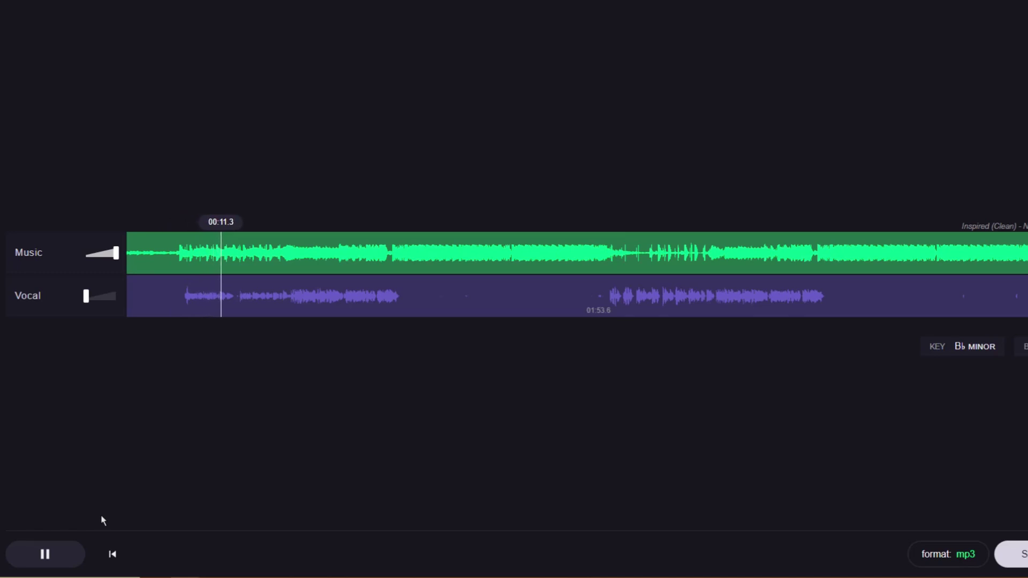
{"action": "left_click", "coordinate": [46, 555]}
Mute the music and set the vocals to full volume for a preview, and save the music and vocal tracks as separate mp3 files
{"action": "left_click_drag", "start_coordinate": [117, 256], "coordinate": [86, 255]}
{"action": "left_click_drag", "start_coordinate": [88, 299], "coordinate": [175, 303]}
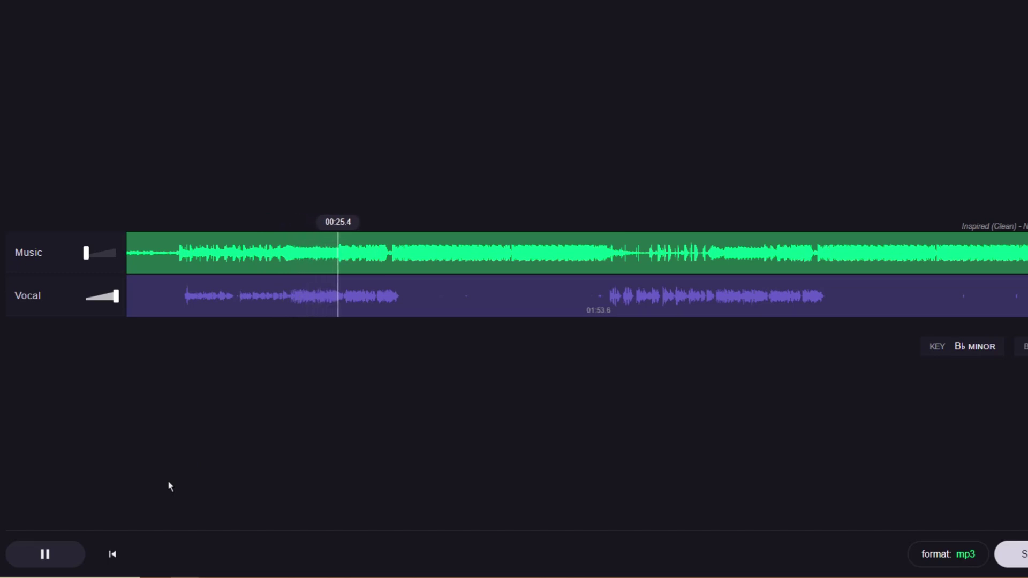
{"action": "left_click", "coordinate": [45, 554]}
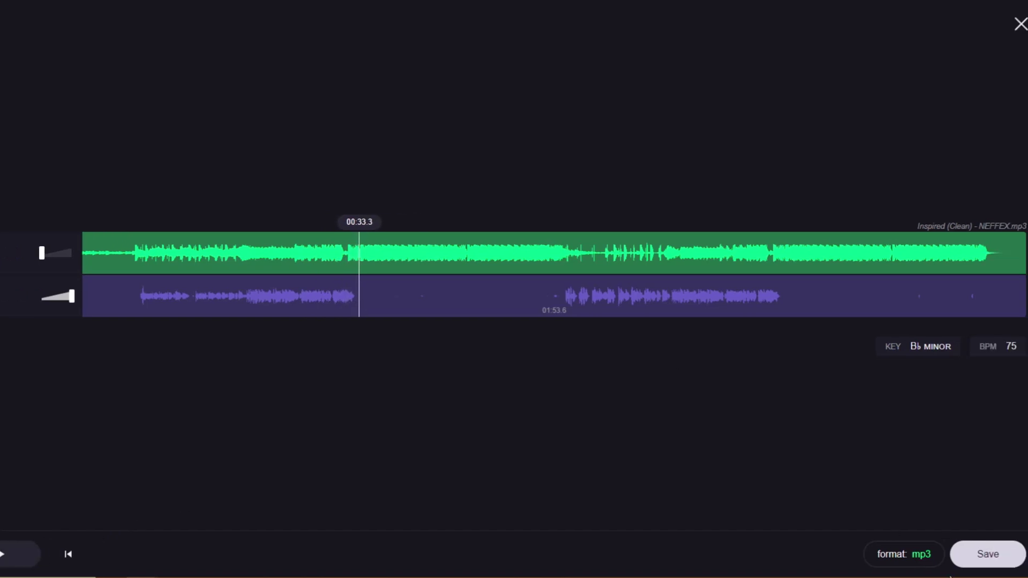
{"action": "left_click", "coordinate": [990, 564]}
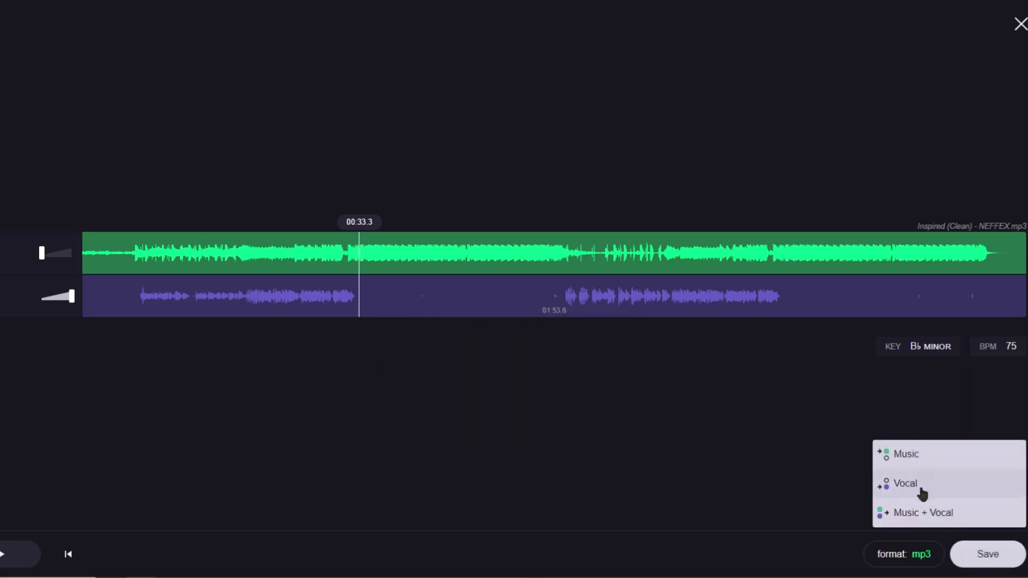
{"action": "left_click", "coordinate": [985, 557]}
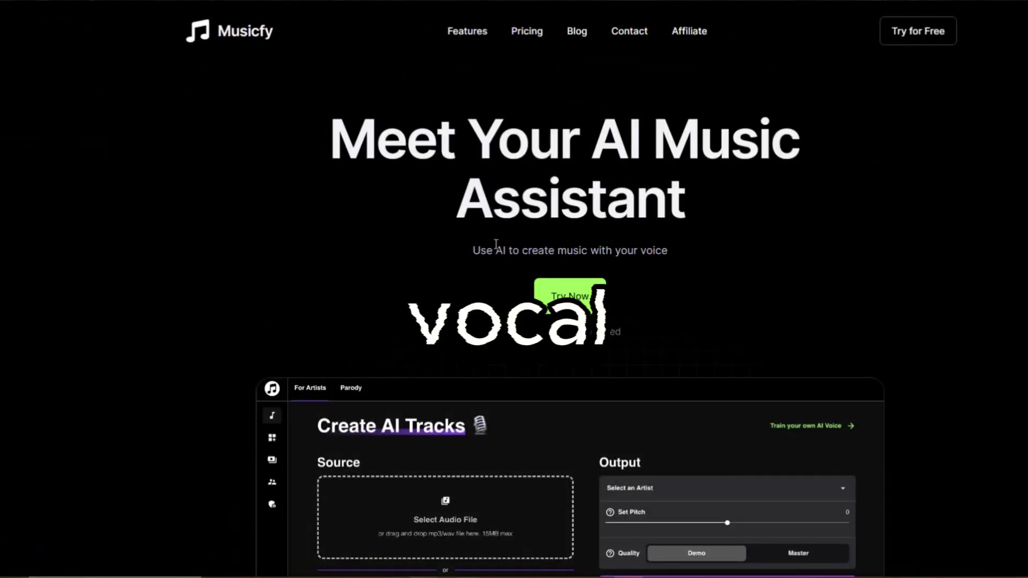
Open the Musicfy creation app and view its subscription plans with monthly billing
{"action": "left_click", "coordinate": [579, 304]}
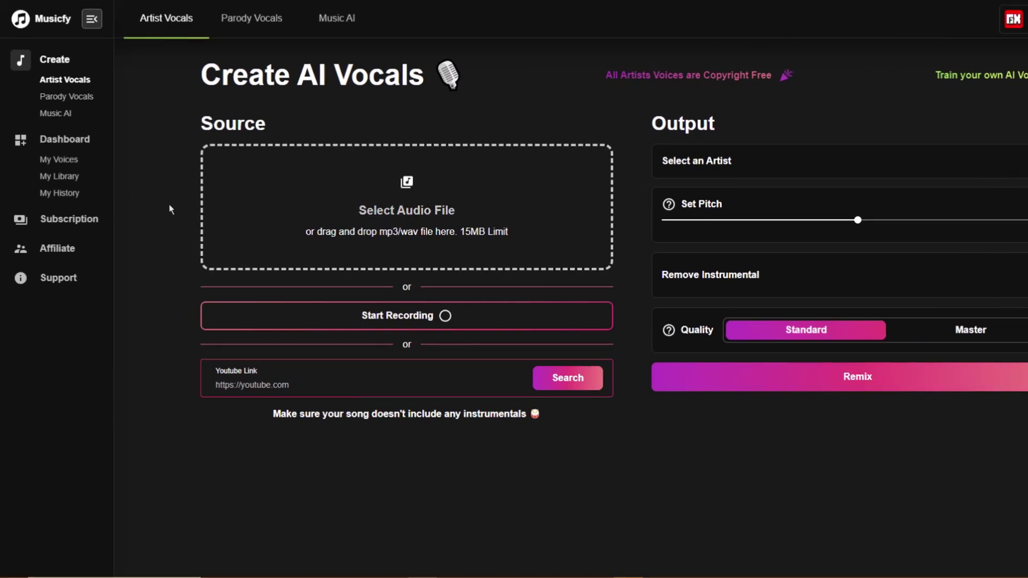
{"action": "left_click", "coordinate": [74, 226]}
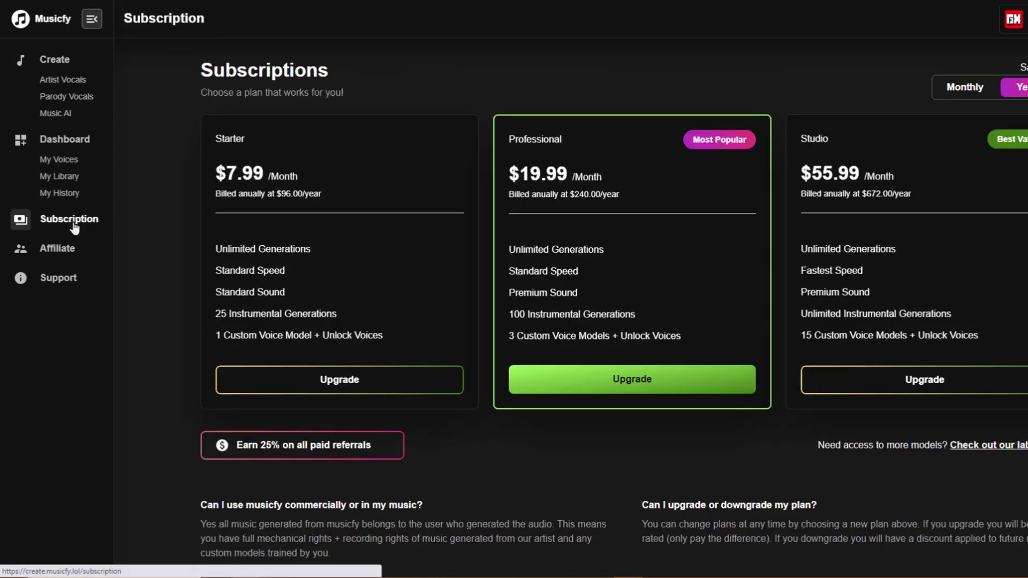
{"action": "left_click", "coordinate": [964, 87]}
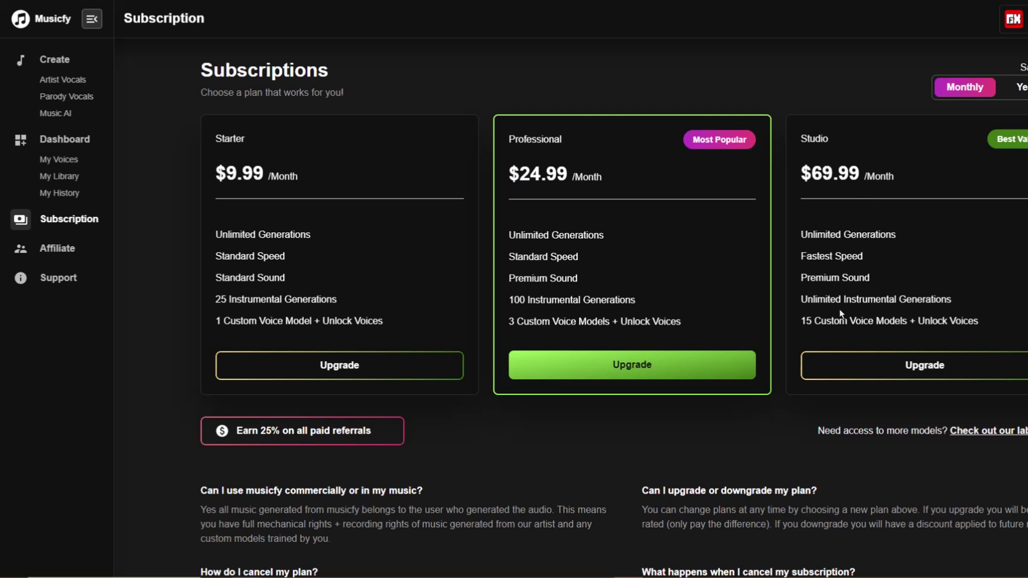
Examine Musicfy's Music AI, Artist Vocals and Parody Vocals pages and the voices offered for Artist Vocals
{"action": "left_click", "coordinate": [57, 114]}
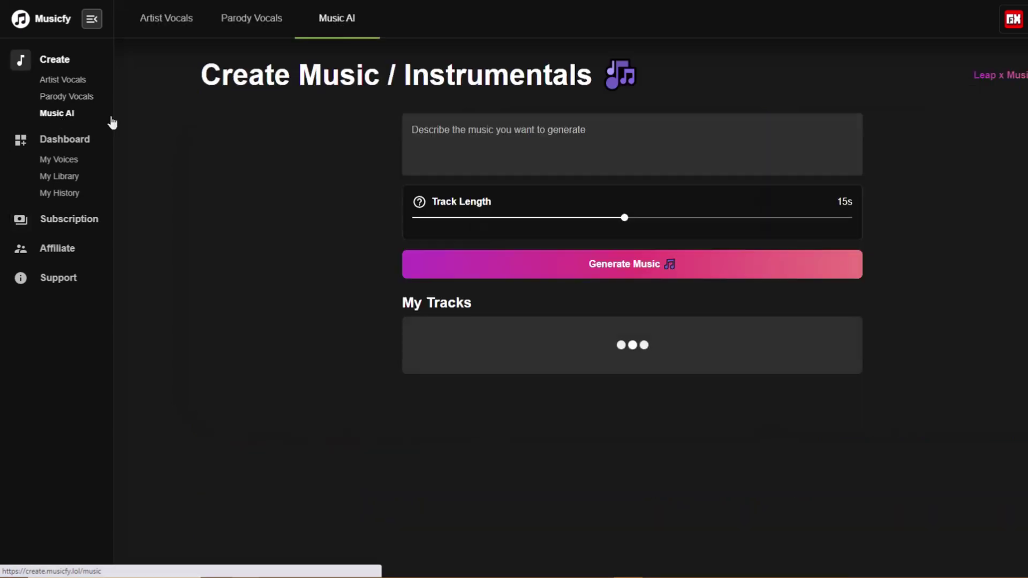
{"action": "left_click", "coordinate": [63, 80]}
{"action": "left_click", "coordinate": [65, 97]}
{"action": "left_click", "coordinate": [60, 112]}
{"action": "left_click", "coordinate": [62, 80]}
{"action": "left_click", "coordinate": [810, 167]}
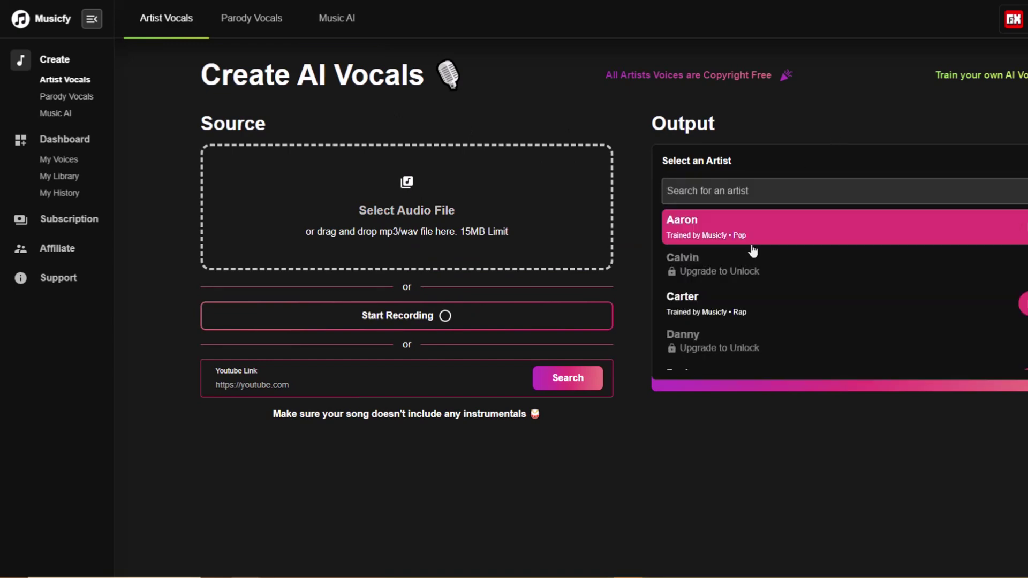
{"action": "scroll", "coordinate": [755, 313], "scroll_direction": "down", "scroll_amount": 3}
{"action": "scroll", "coordinate": [780, 316], "scroll_direction": "down", "scroll_amount": 5}
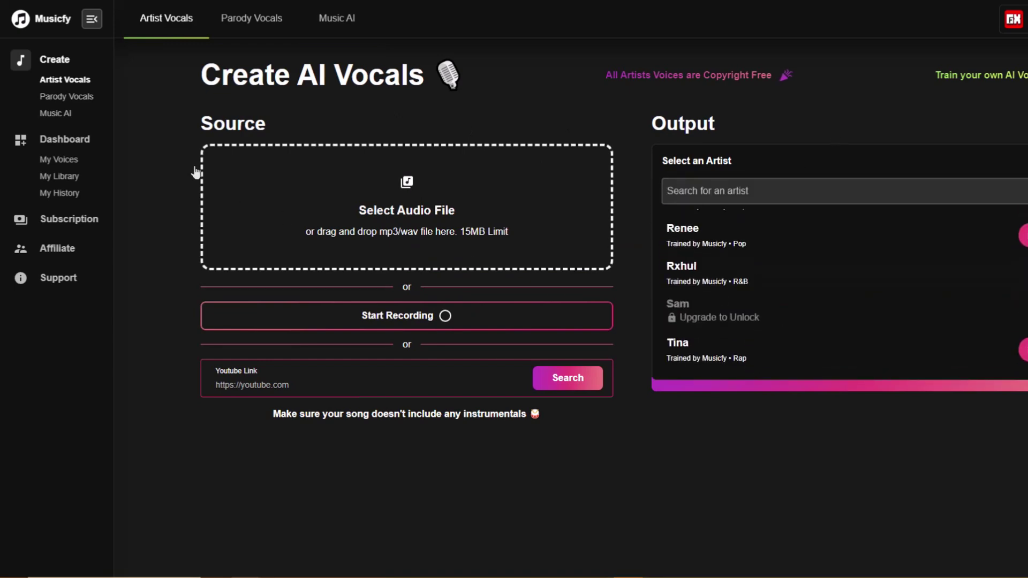
Open the Parody Vocals creator and browse its available artist voices
{"action": "left_click", "coordinate": [78, 96]}
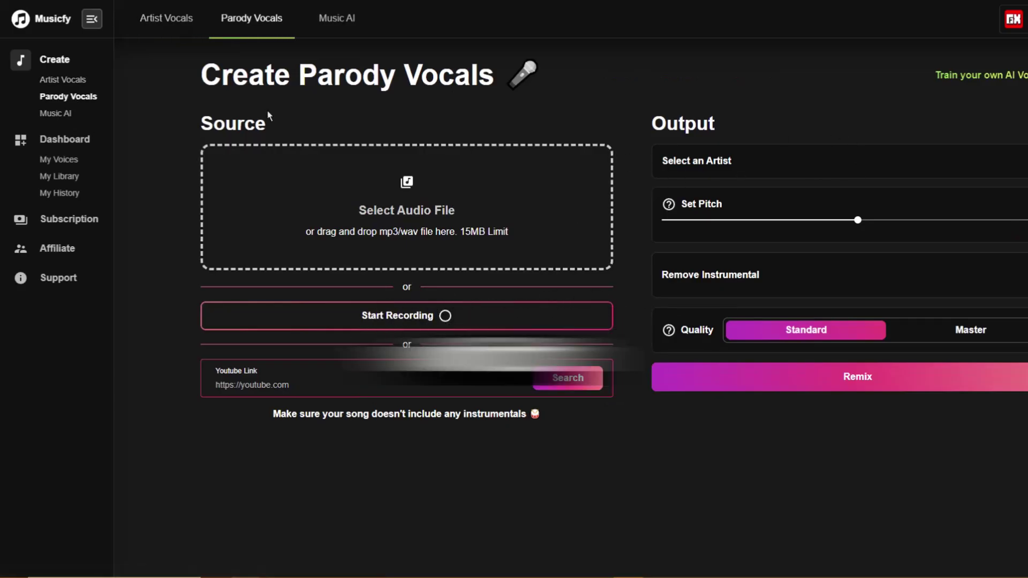
{"action": "left_click", "coordinate": [718, 164]}
{"action": "scroll", "coordinate": [737, 239], "scroll_direction": "down", "scroll_amount": 5}
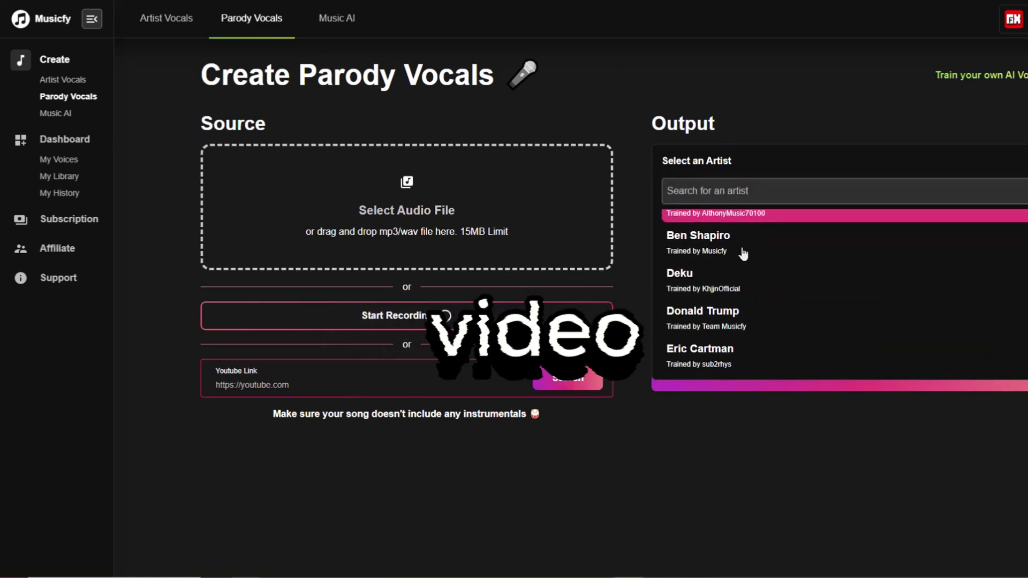
{"action": "scroll", "coordinate": [837, 252], "scroll_direction": "down", "scroll_amount": 10}
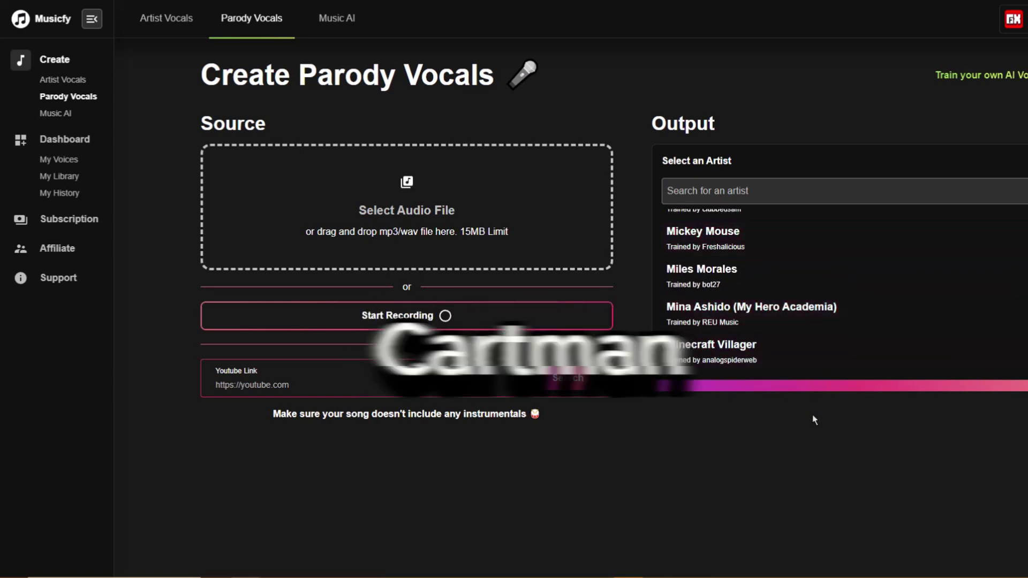
{"action": "left_click", "coordinate": [810, 429]}
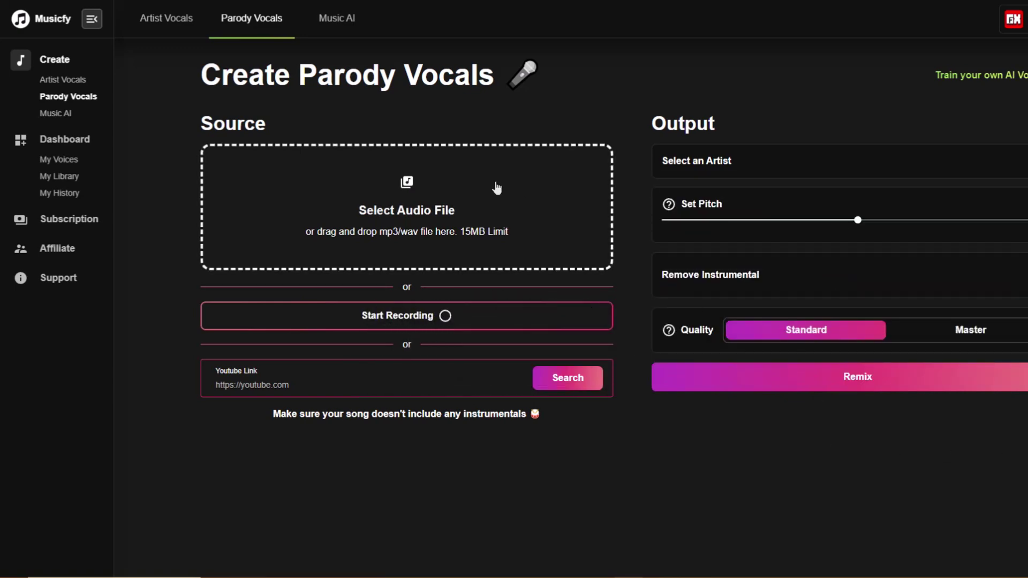
Upload the Inspired (Clean) NEFFEX vocals mp3 as the source and remix it with the Eric Cartman voice
{"action": "left_click", "coordinate": [388, 196]}
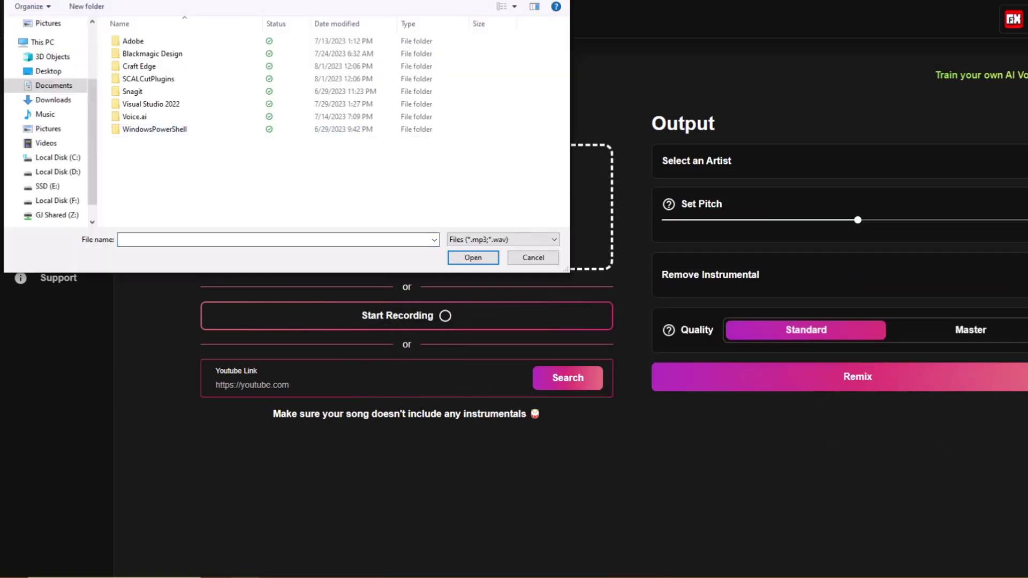
{"action": "left_click", "coordinate": [528, 257]}
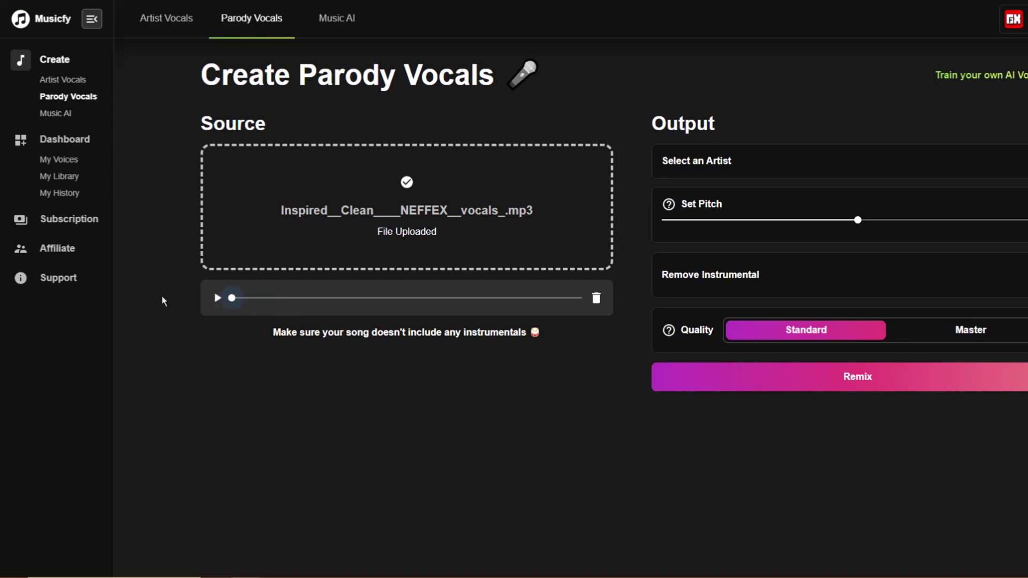
{"action": "left_click", "coordinate": [737, 169]}
{"action": "scroll", "coordinate": [785, 262], "scroll_direction": "up", "scroll_amount": 5}
{"action": "scroll", "coordinate": [784, 261], "scroll_direction": "down", "scroll_amount": 1}
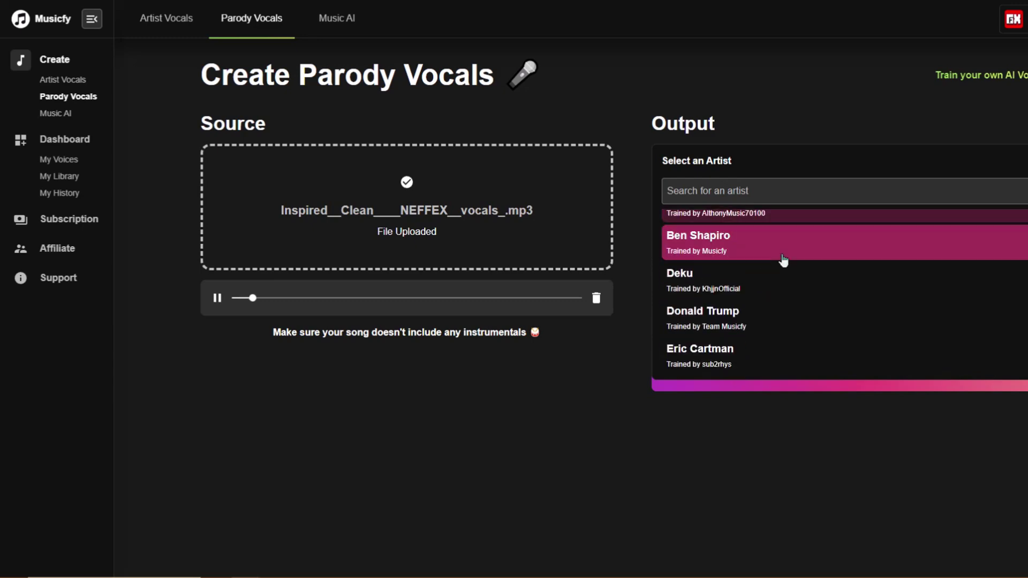
{"action": "scroll", "coordinate": [783, 278], "scroll_direction": "down", "scroll_amount": 3}
{"action": "left_click", "coordinate": [764, 305]}
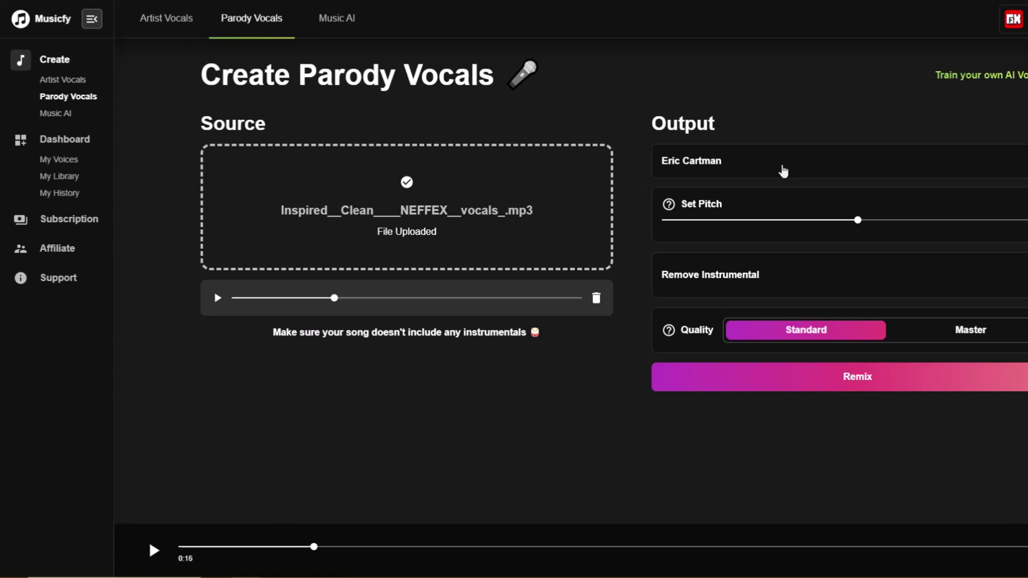
Change the artist voice to Peter Griffin and remix the uploaded vocals
{"action": "left_click", "coordinate": [782, 171]}
{"action": "scroll", "coordinate": [804, 282], "scroll_direction": "up", "scroll_amount": 2}
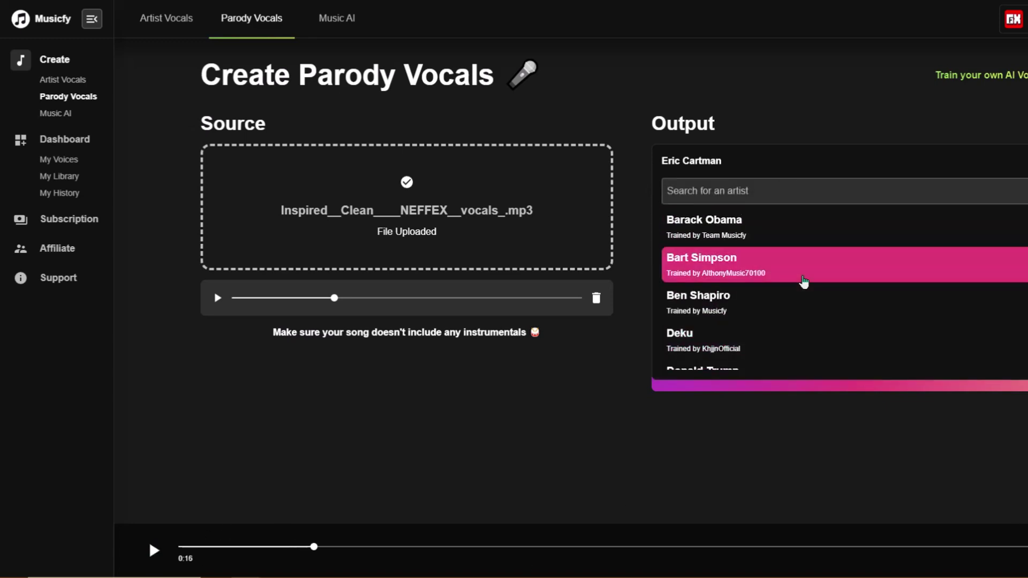
{"action": "scroll", "coordinate": [804, 284], "scroll_direction": "down", "scroll_amount": 12}
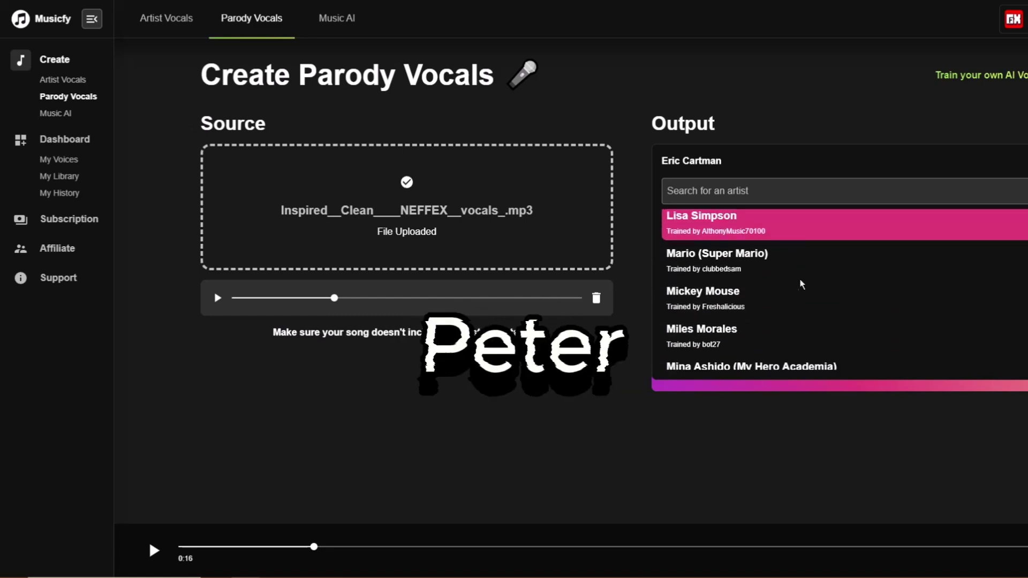
{"action": "scroll", "coordinate": [798, 290], "scroll_direction": "down", "scroll_amount": 3}
{"action": "left_click", "coordinate": [750, 318]}
{"action": "left_click", "coordinate": [783, 386]}
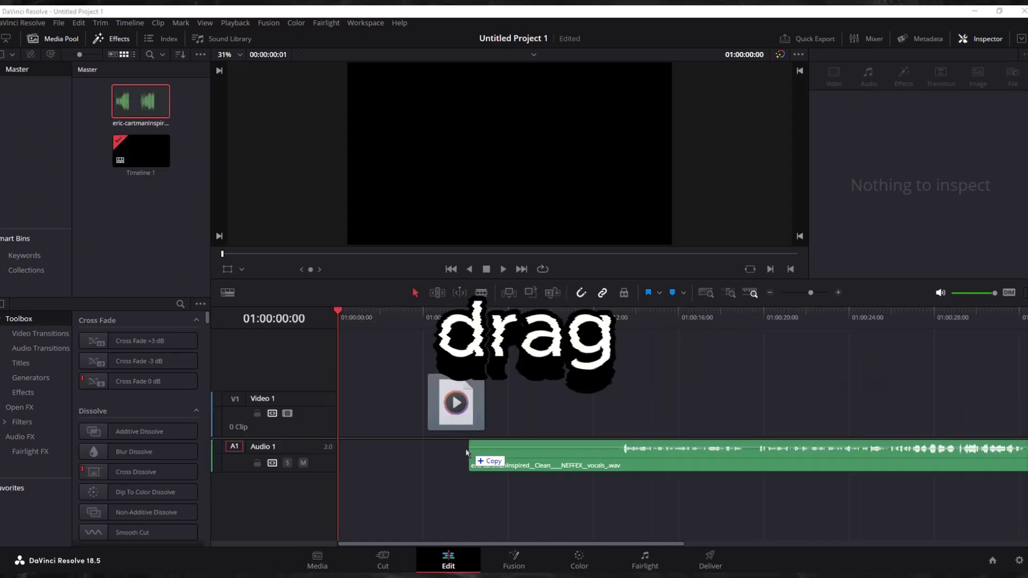
In DaVinci Resolve, place the Eric Cartman vocals on Audio 1 and the music mp3 on Audio 2 at the timeline start, and play them together
{"action": "left_click_drag", "start_coordinate": [466, 447], "coordinate": [340, 456]}
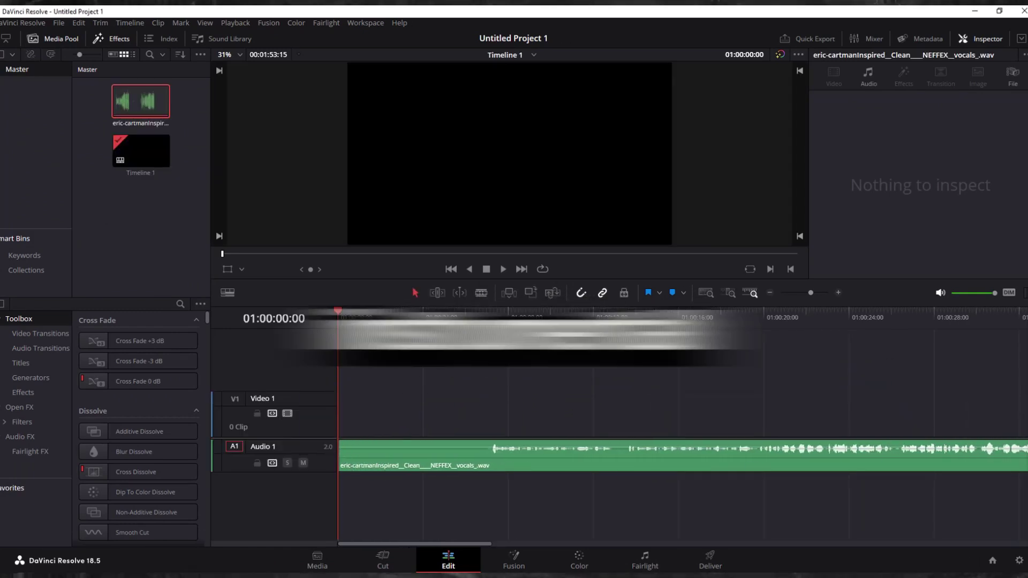
{"action": "left_click_drag", "start_coordinate": [1018, 418], "coordinate": [338, 498]}
{"action": "key", "text": "space"}
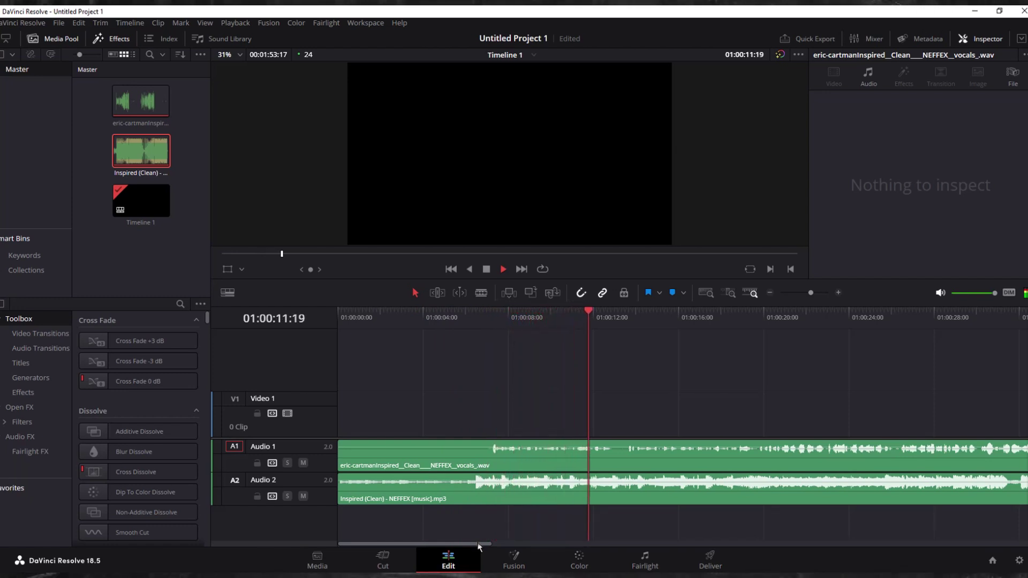
{"action": "key", "text": "space"}
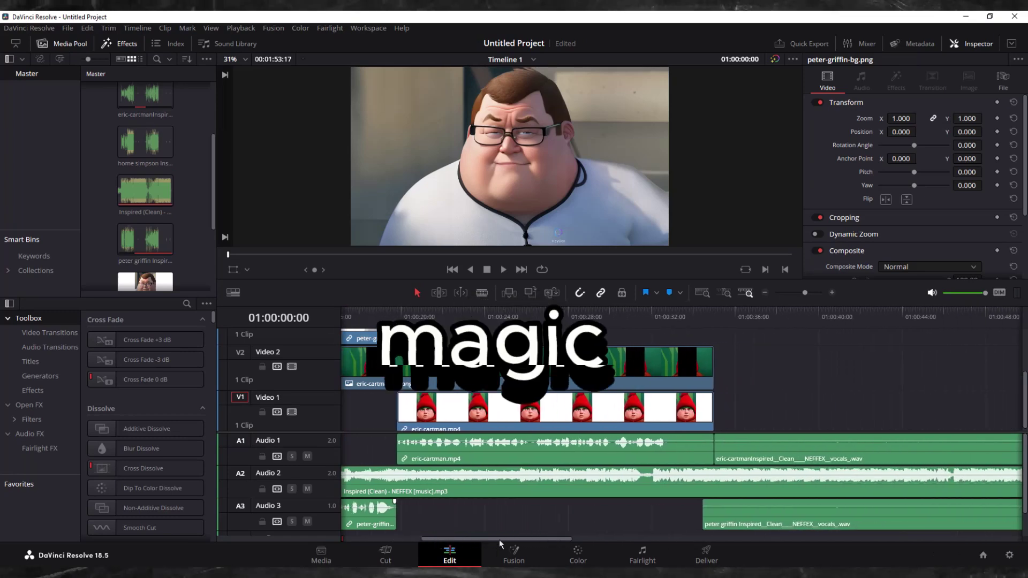
{"action": "scroll", "coordinate": [500, 538], "scroll_direction": "left", "scroll_amount": 10}
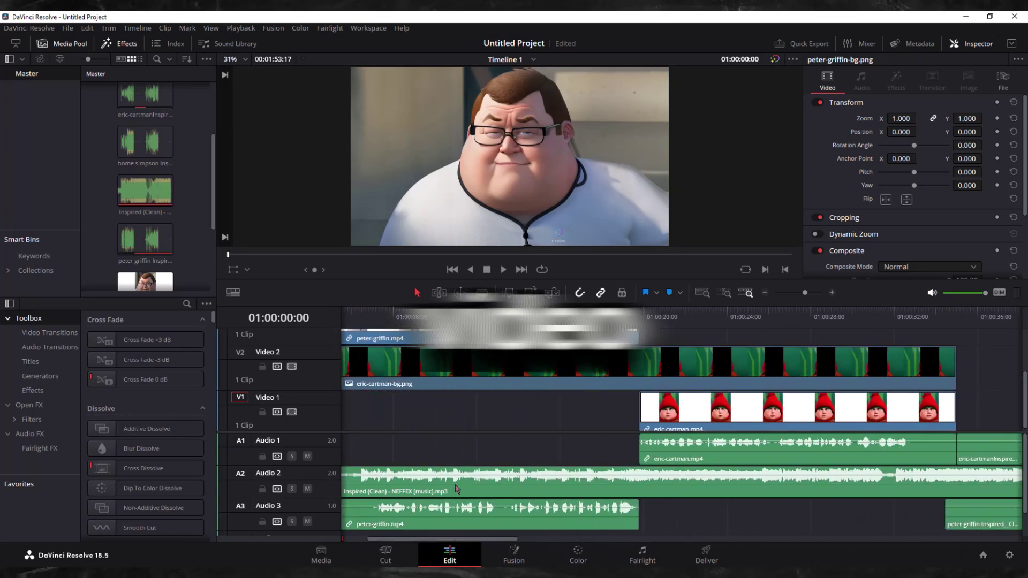
{"action": "scroll", "coordinate": [748, 386], "scroll_direction": "up", "scroll_amount": 5}
{"action": "scroll", "coordinate": [747, 382], "scroll_direction": "down", "scroll_amount": 5}
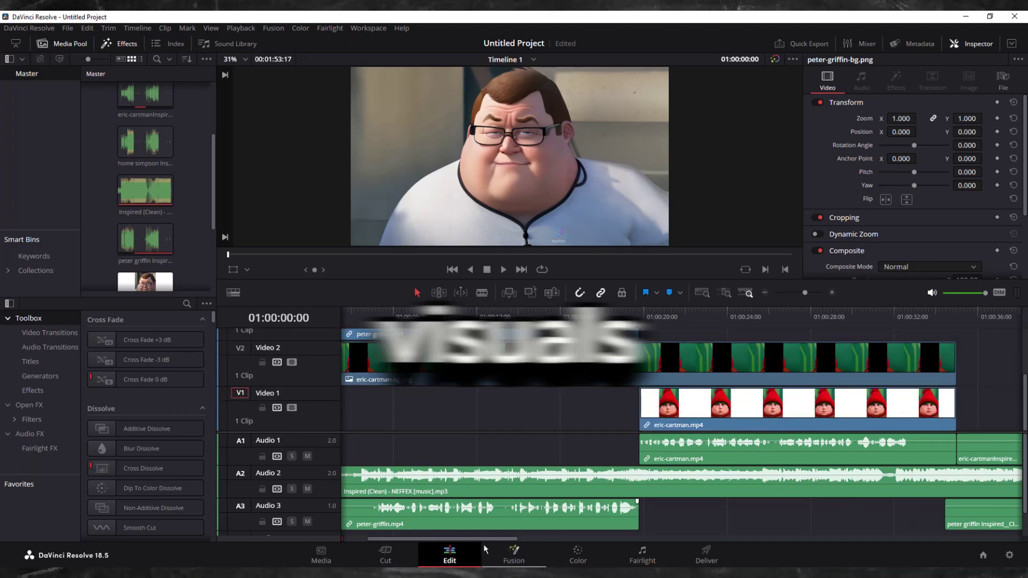